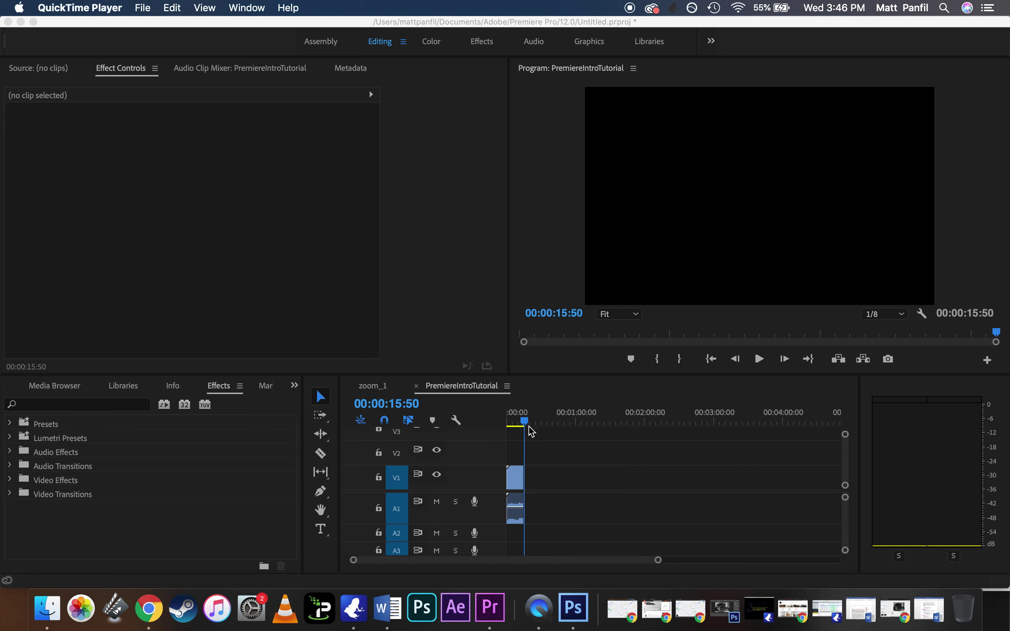
Scrub and zoom the timeline, then marquee-select the V1 video and A1 audio clips.
click(517, 421)
drag(519, 421, 517, 422)
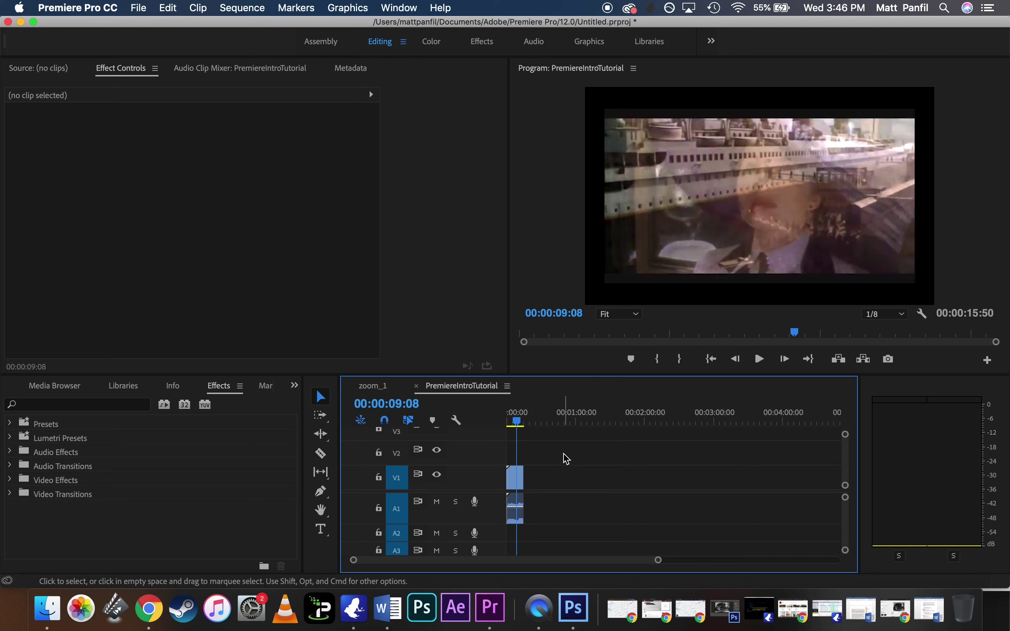
key(=)
key(=)
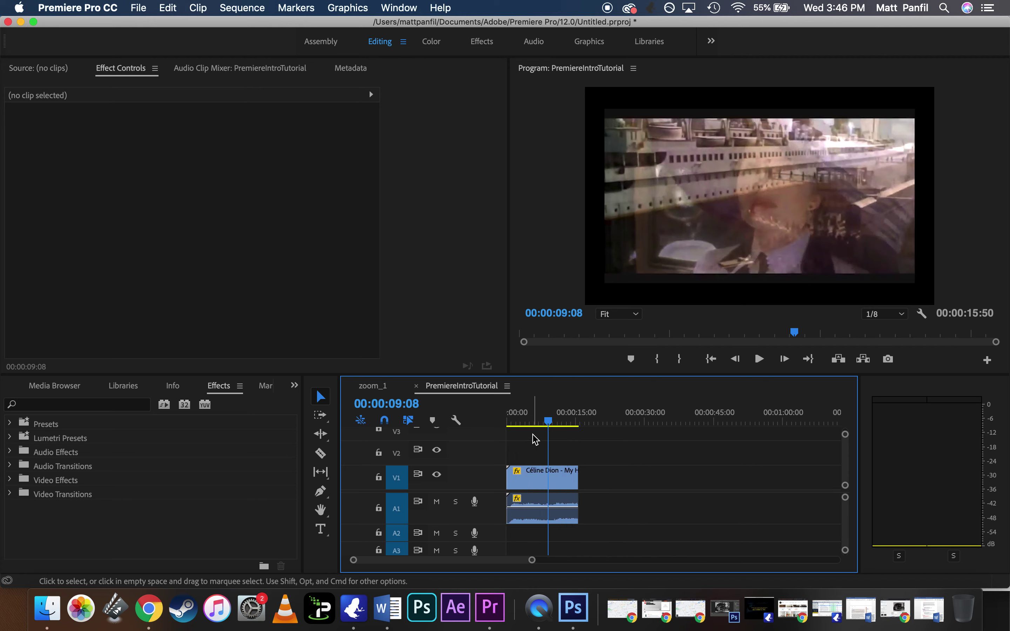
drag(521, 423, 541, 422)
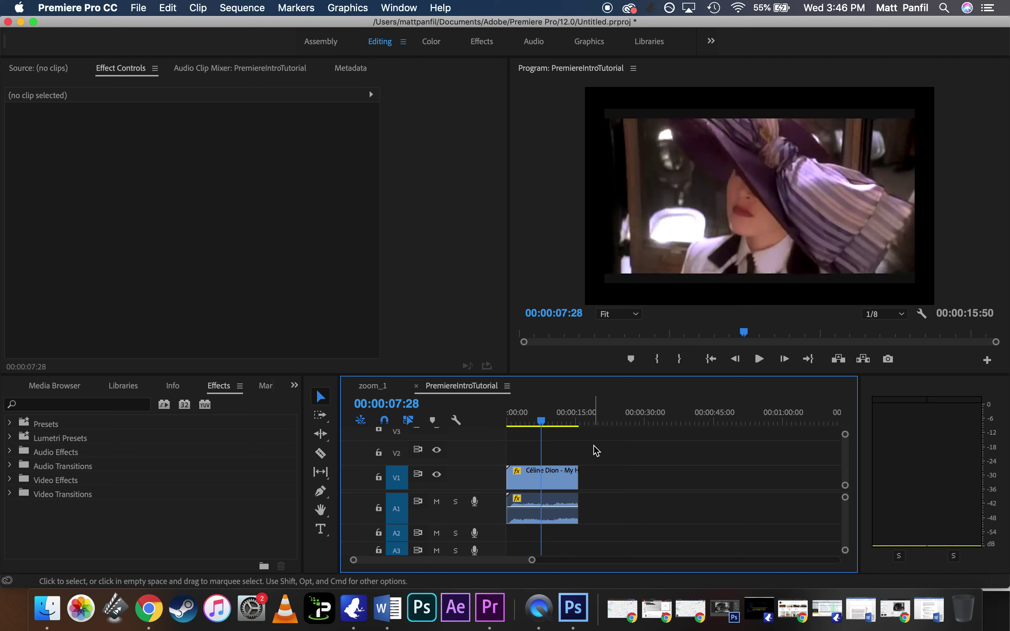
drag(594, 447, 544, 504)
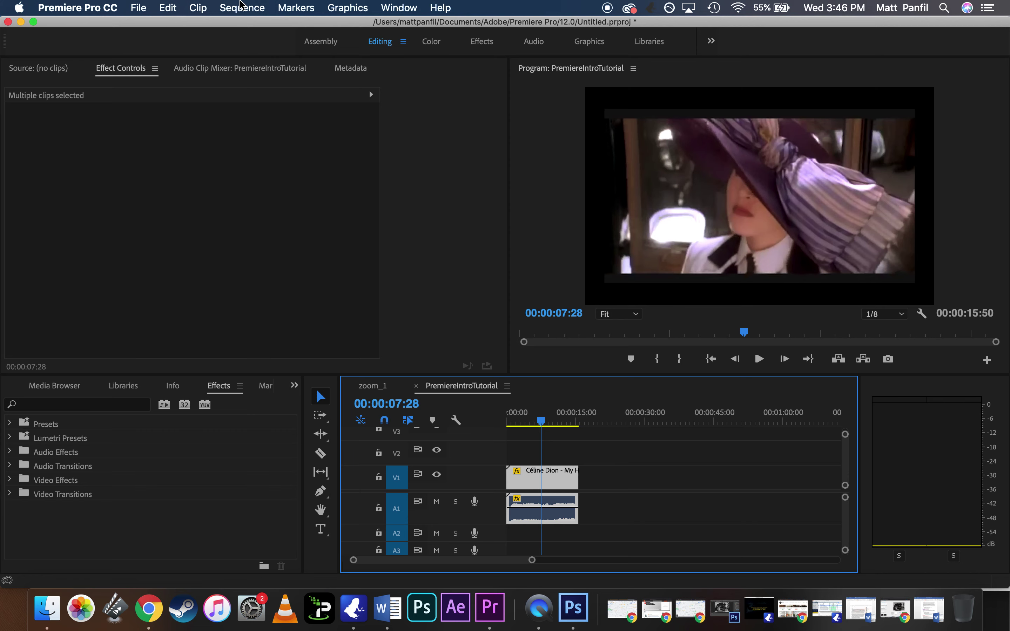
click(241, 6)
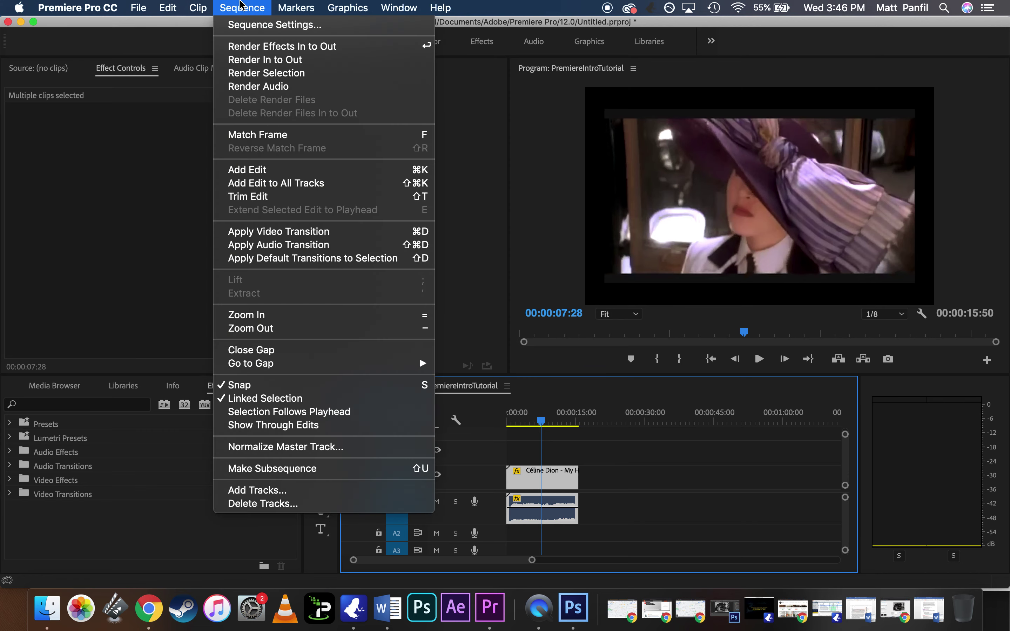
Render the sequence with Render In to Out, then stop the playback.
click(260, 63)
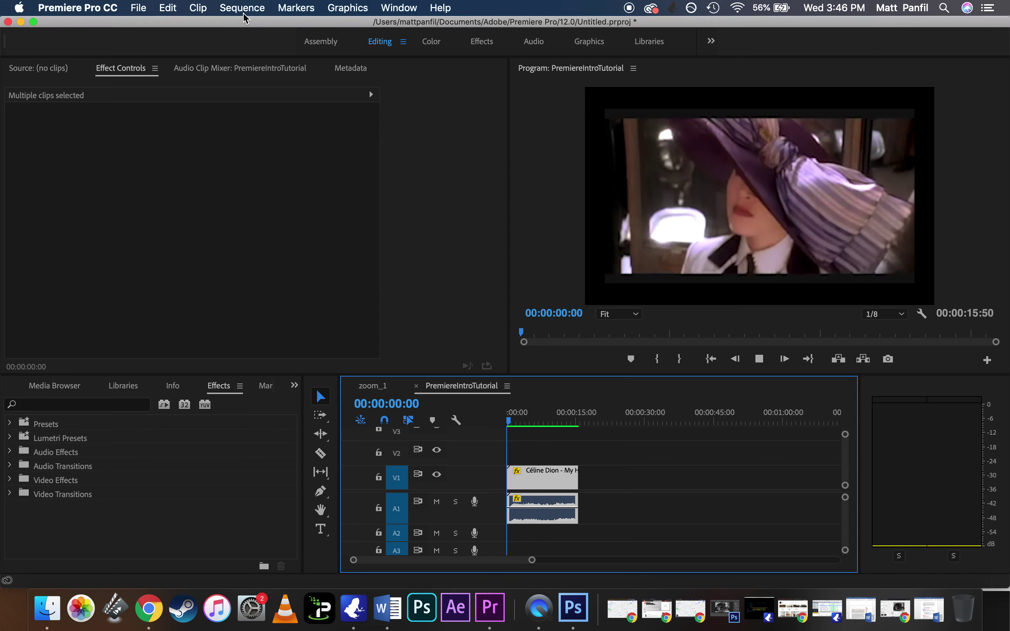
key(space)
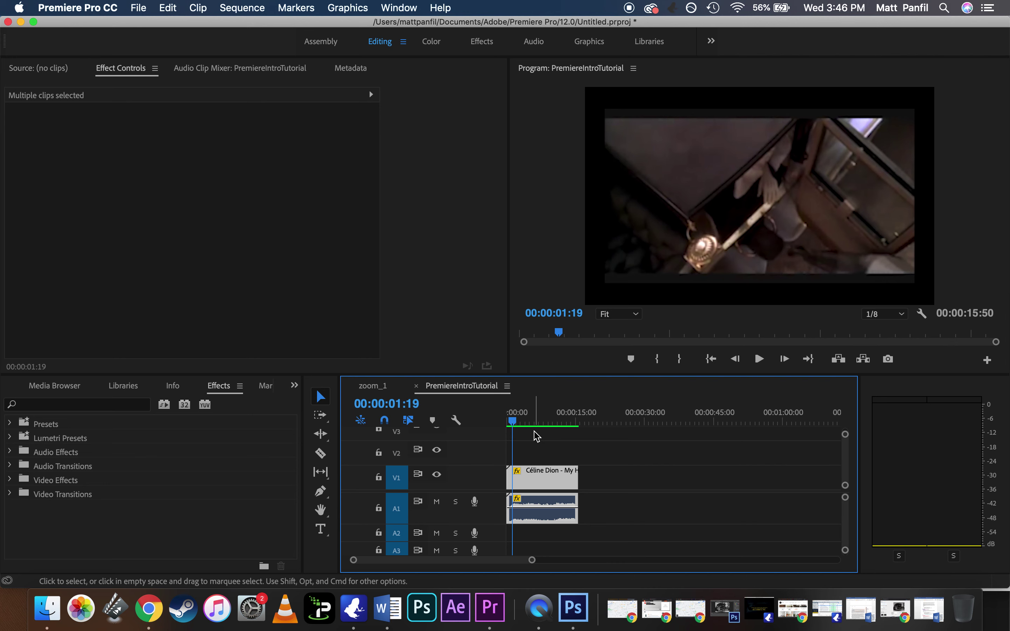
Deselect and reselect the clips, then select every clip with Edit > Select All.
click(611, 449)
drag(641, 446, 512, 531)
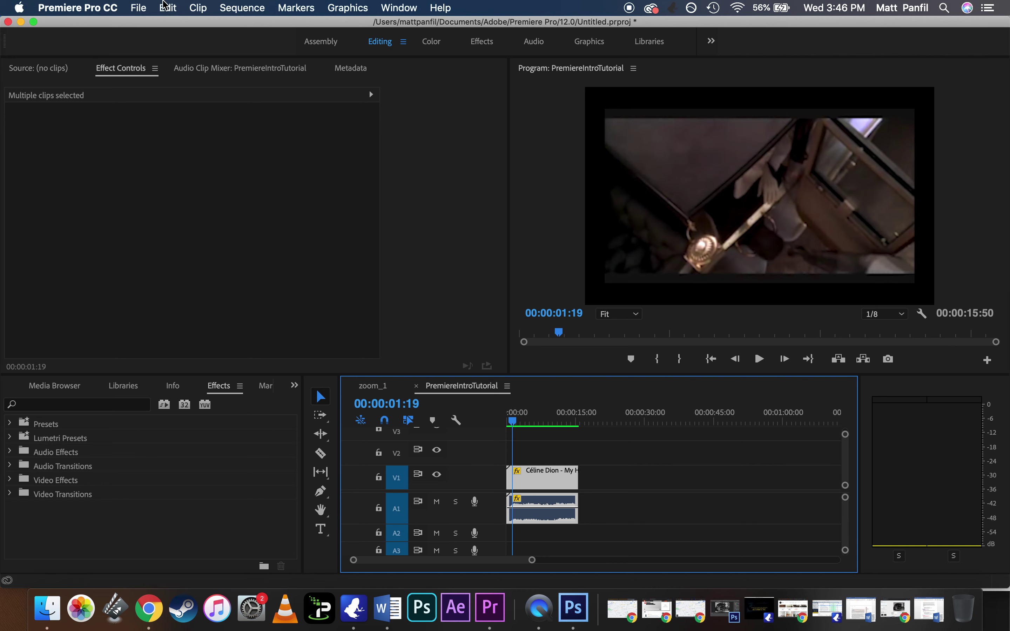
click(167, 7)
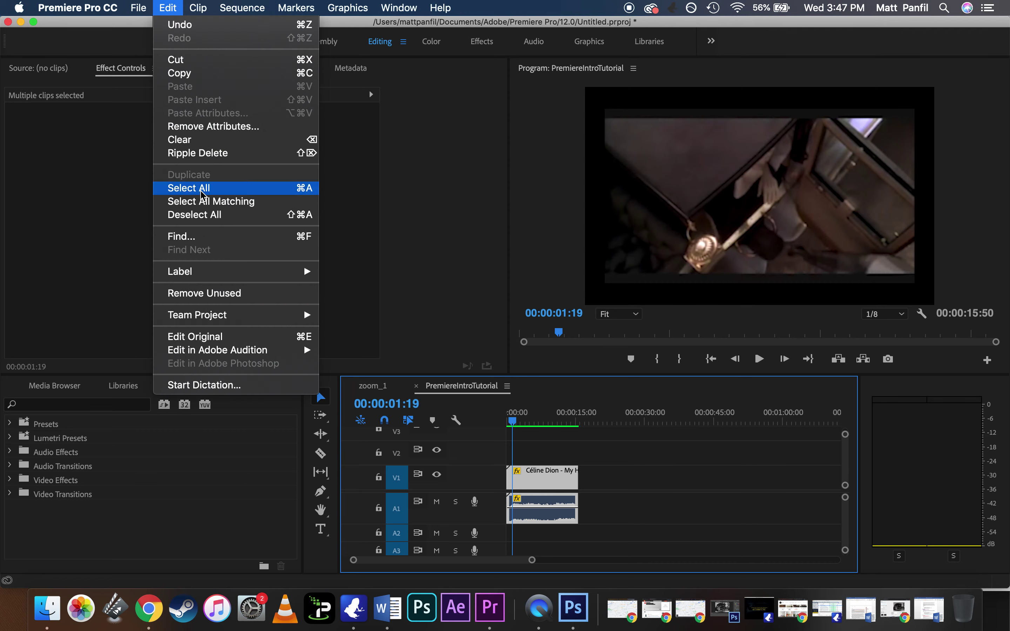
click(192, 188)
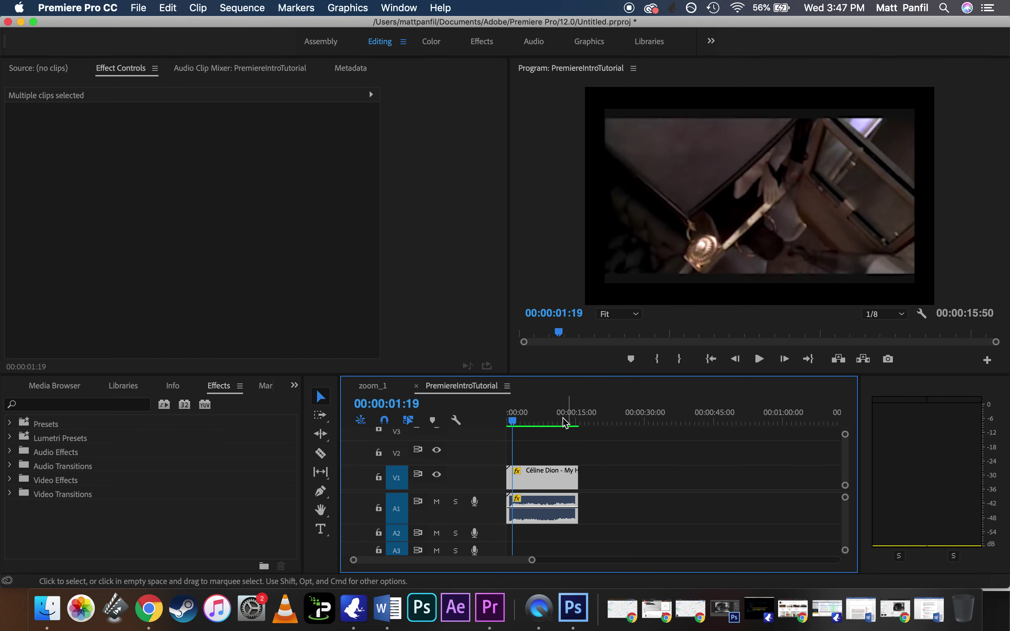
Zoom the timeline far out, then back in until the clip title is readable.
key(minus)
key(minus)
key(minus)
key(minus)
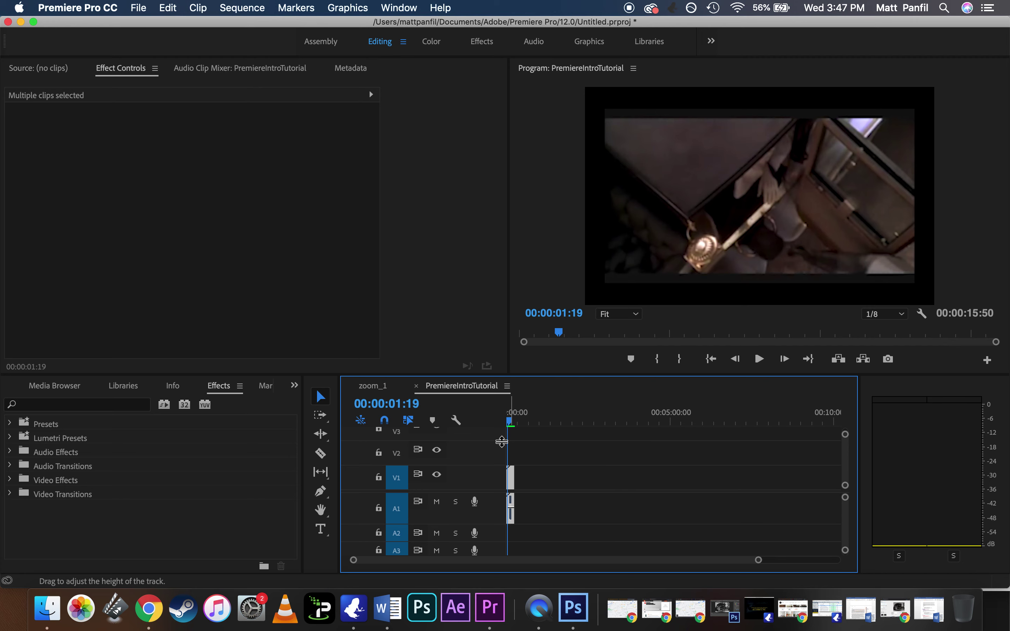
key(equal)
key(equal)
key(equal)
key(equal)
key(equal)
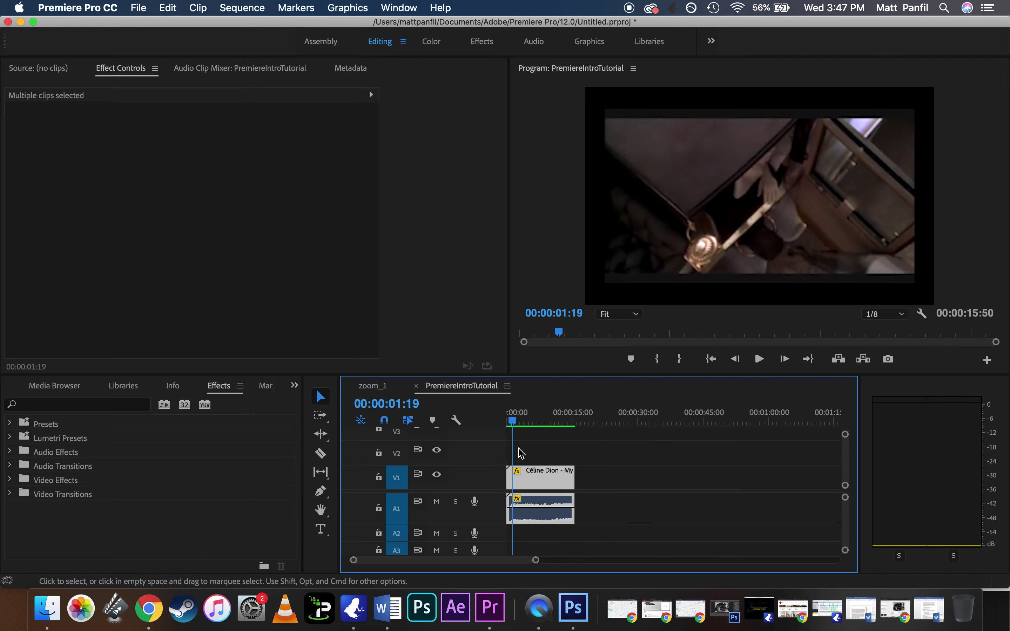
key(equal)
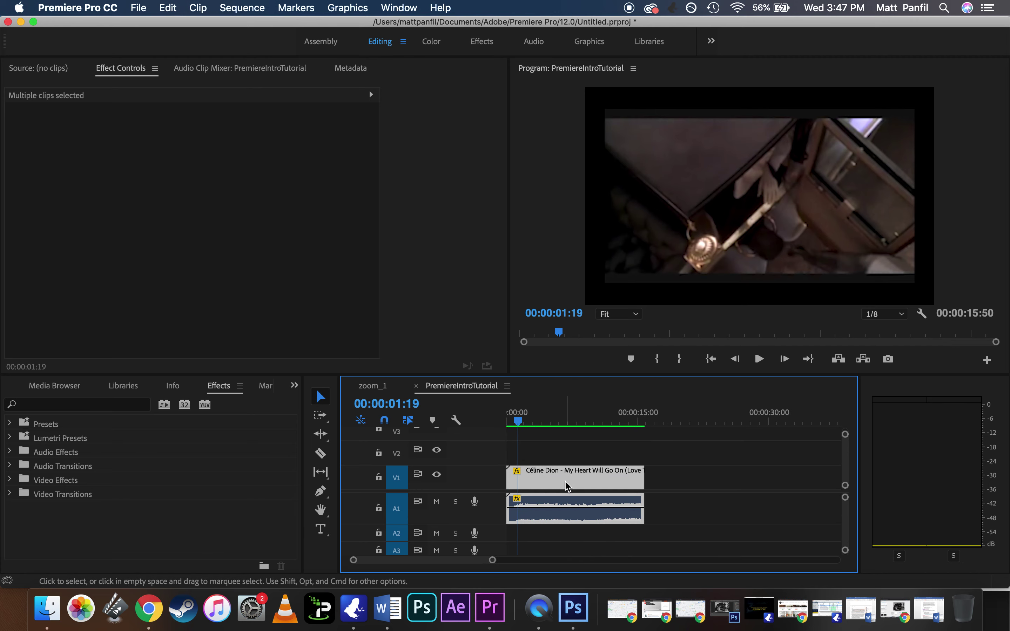
Open Export Media settings for the H.264 file and set Source Range to Entire Sequence.
click(140, 6)
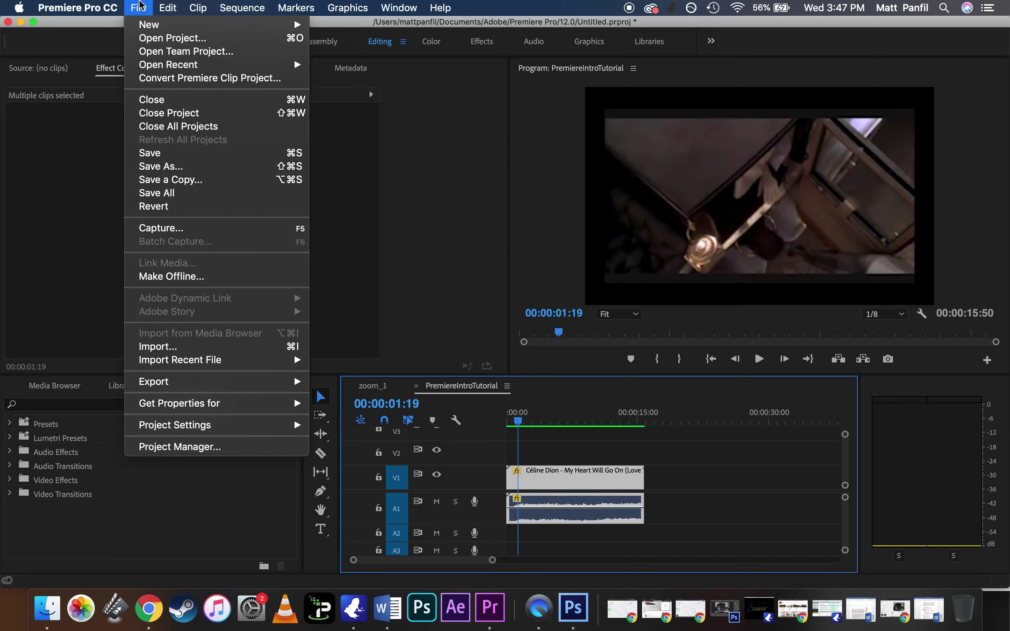
mouse_move(232, 382)
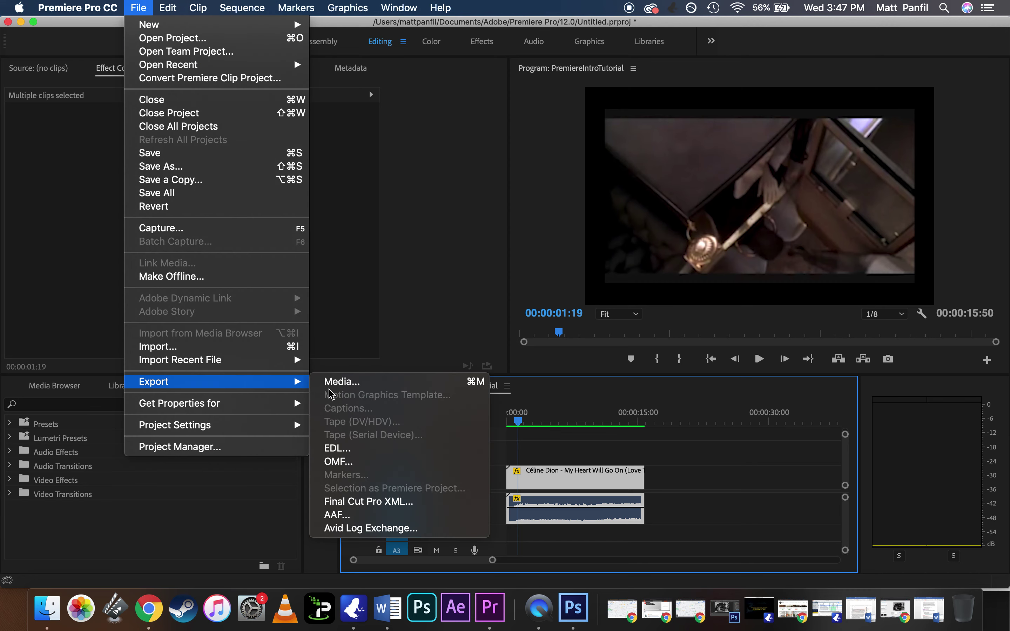
click(356, 382)
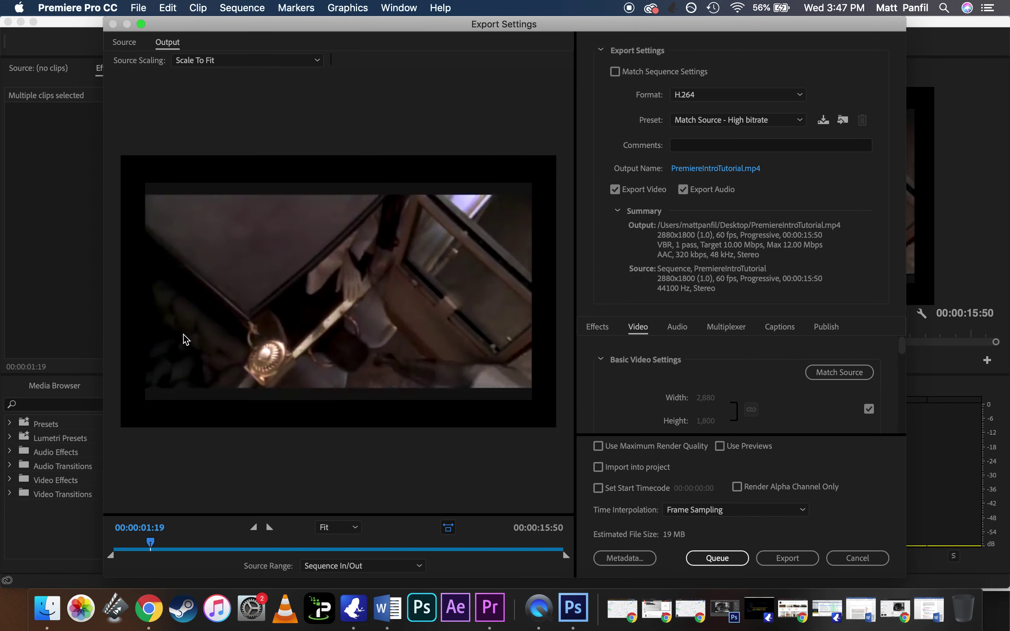
click(349, 568)
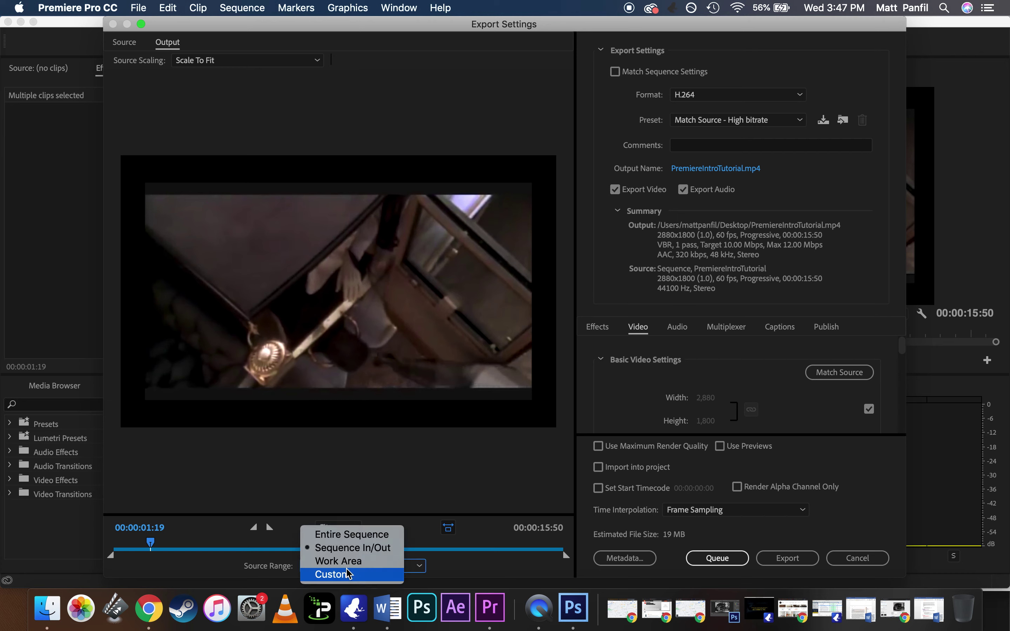
click(354, 538)
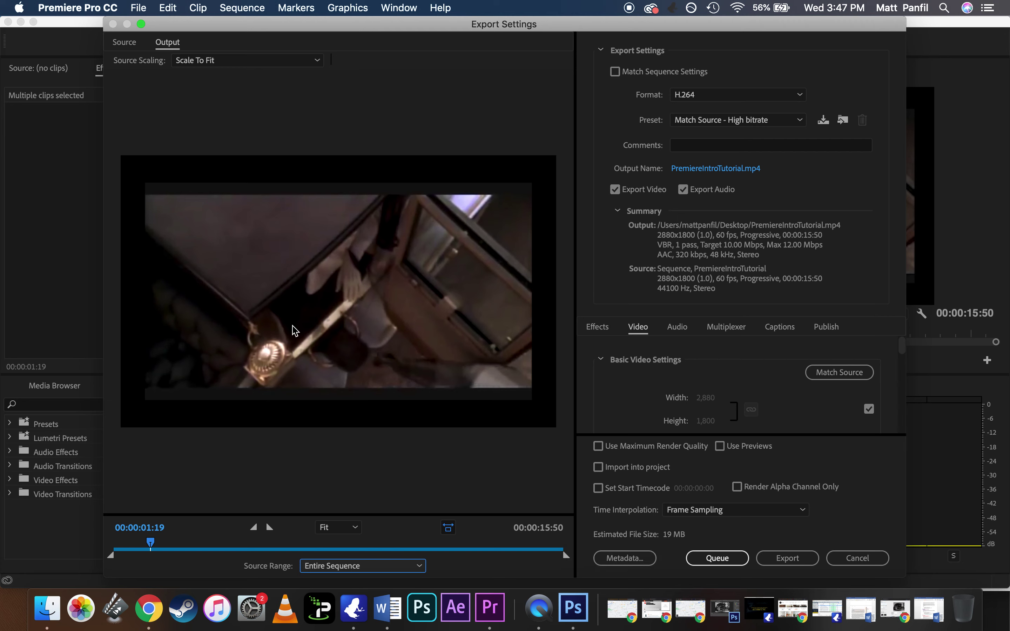
click(152, 544)
Scrub the export preview and set Source Range to Sequence In/Out.
drag(153, 544, 395, 545)
click(154, 549)
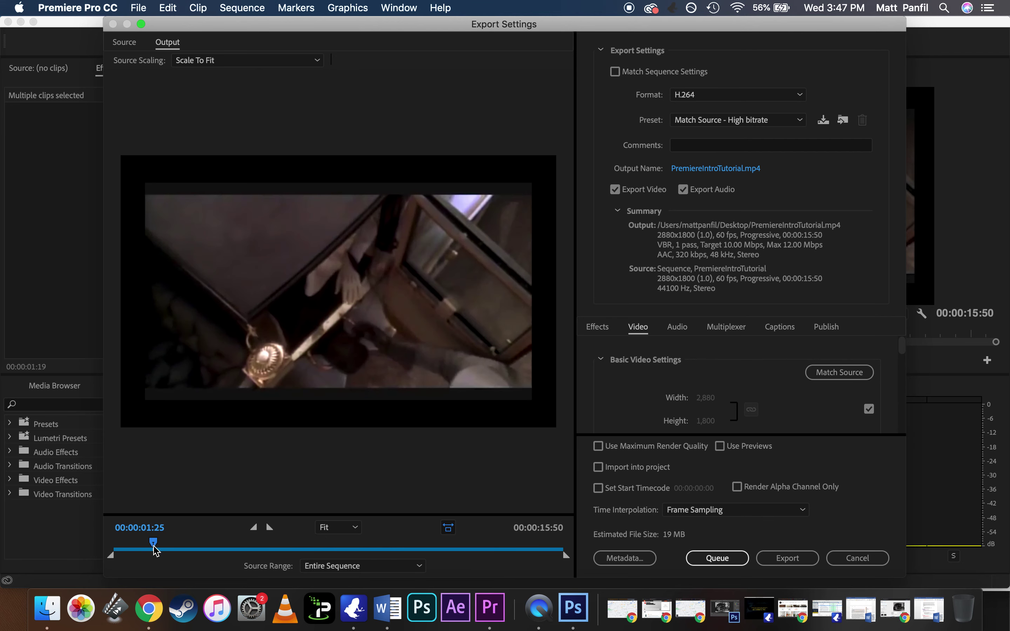
click(348, 572)
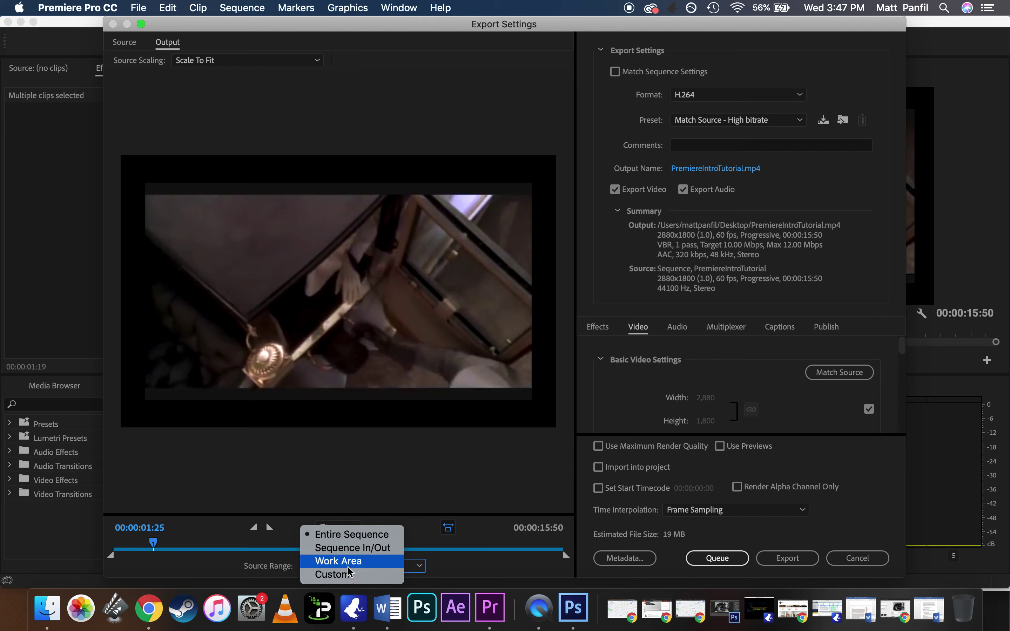
click(347, 548)
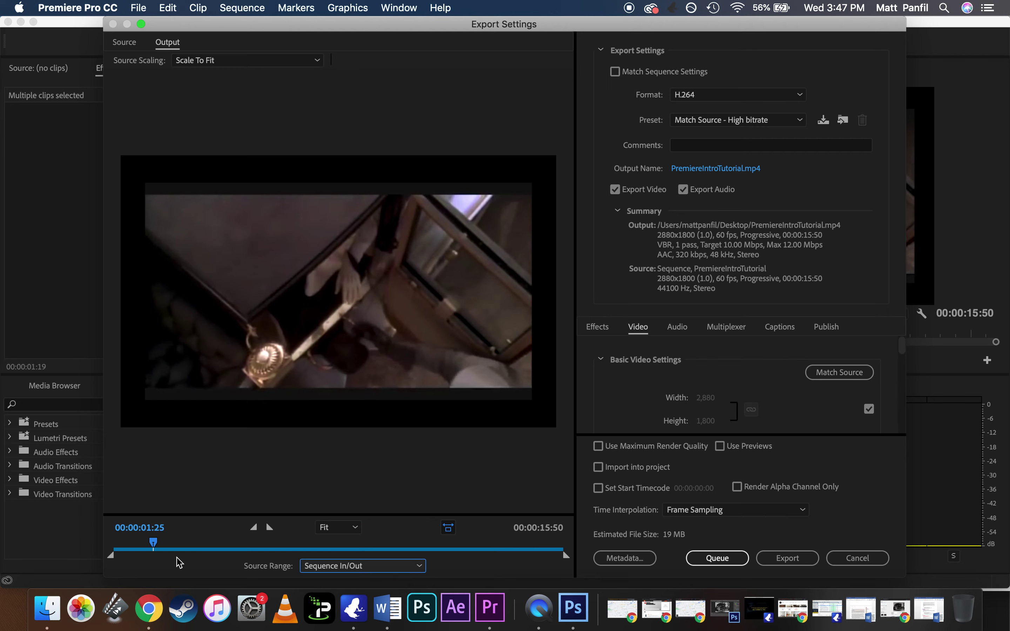
Trim the in and out handles to a Custom 00:00:02:34 range, estimated 3 MB.
drag(112, 558, 196, 558)
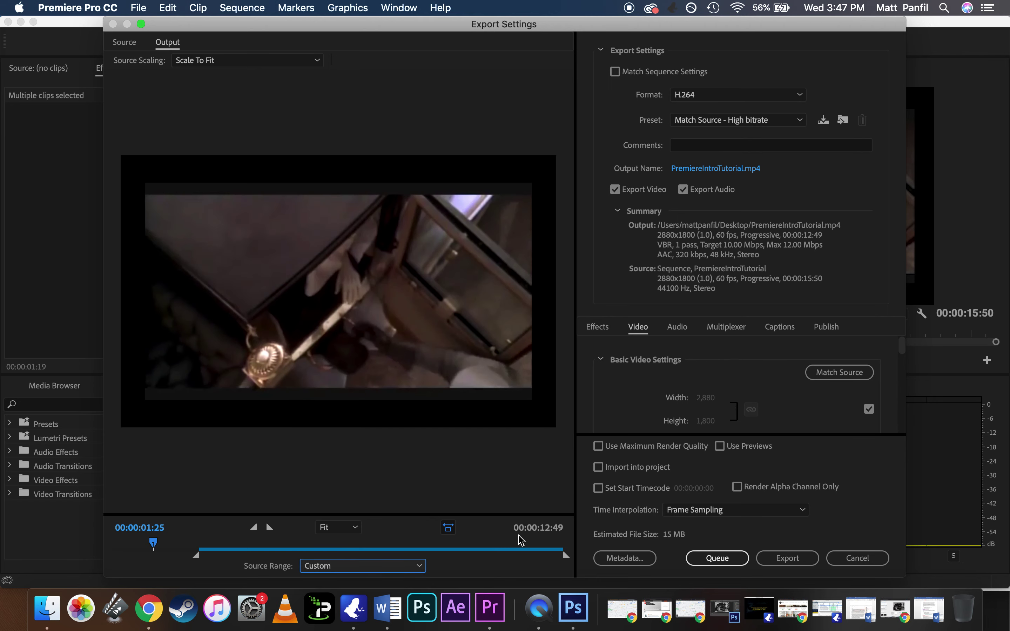
drag(567, 557, 528, 555)
drag(403, 550, 272, 565)
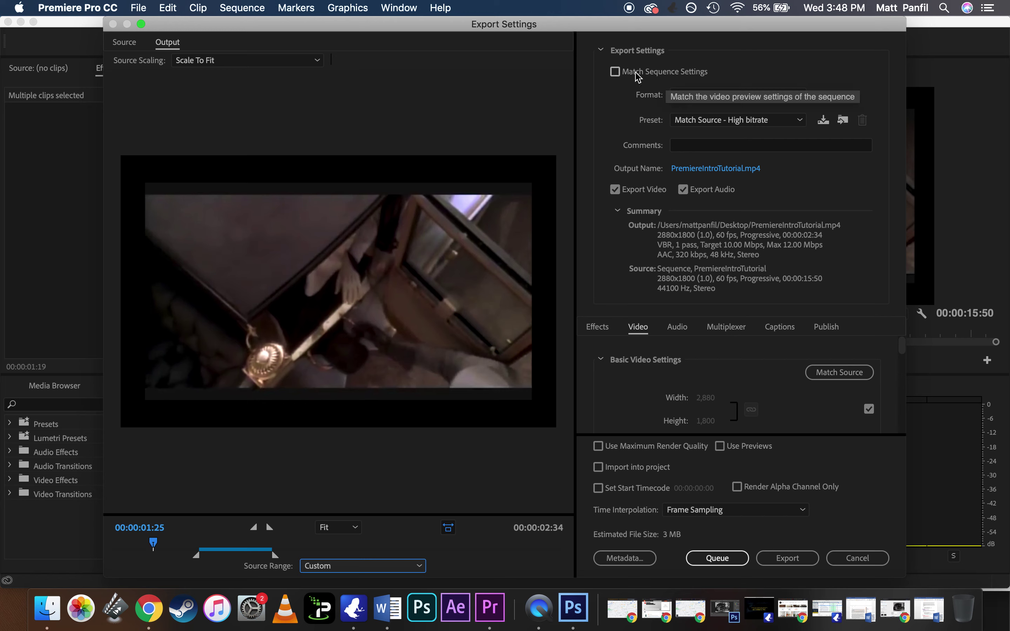
click(701, 96)
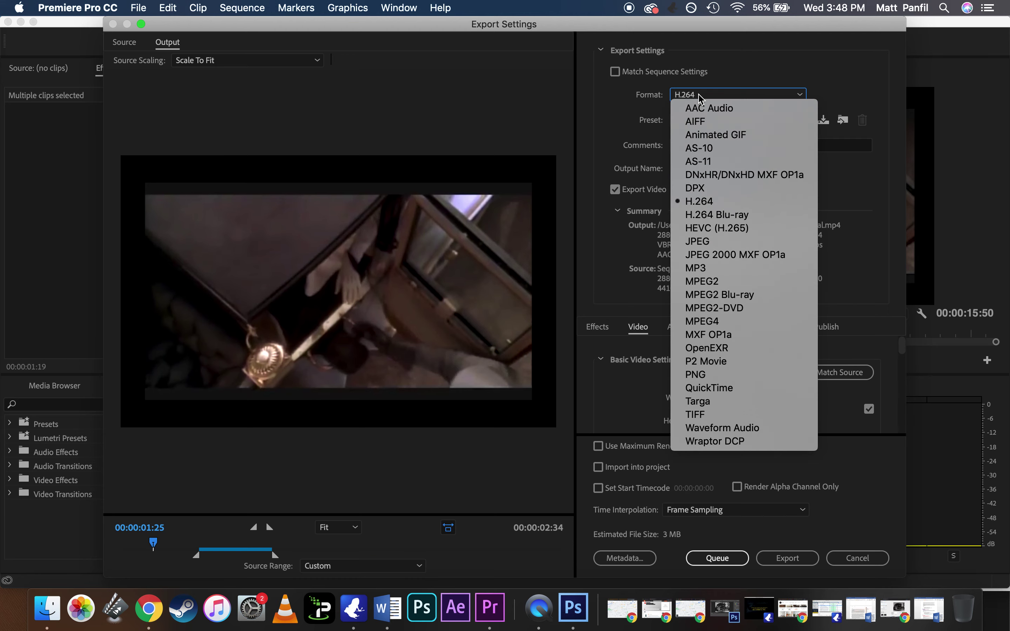
click(736, 93)
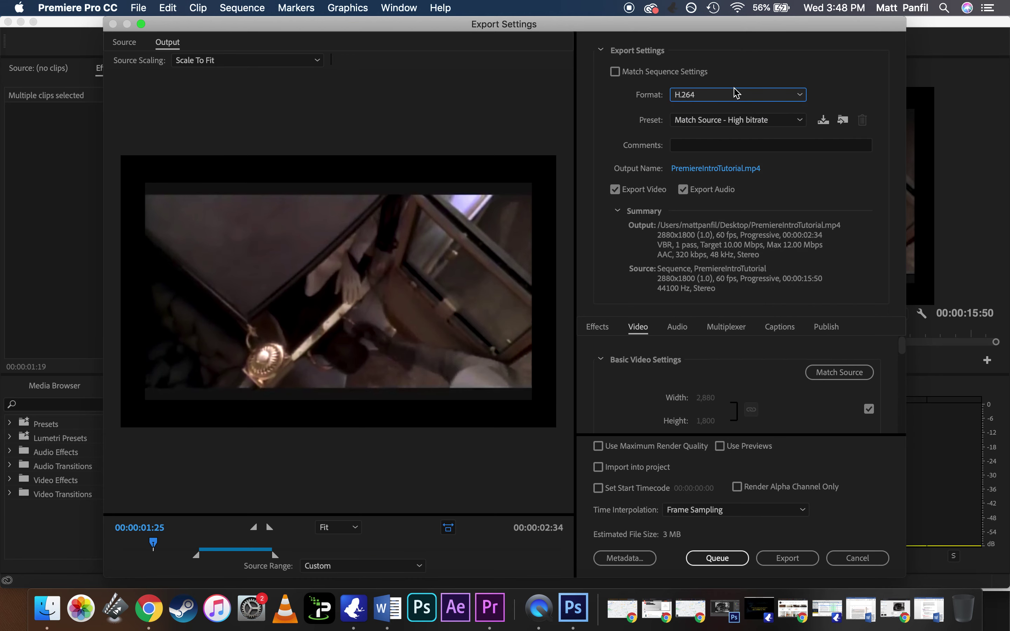
click(727, 124)
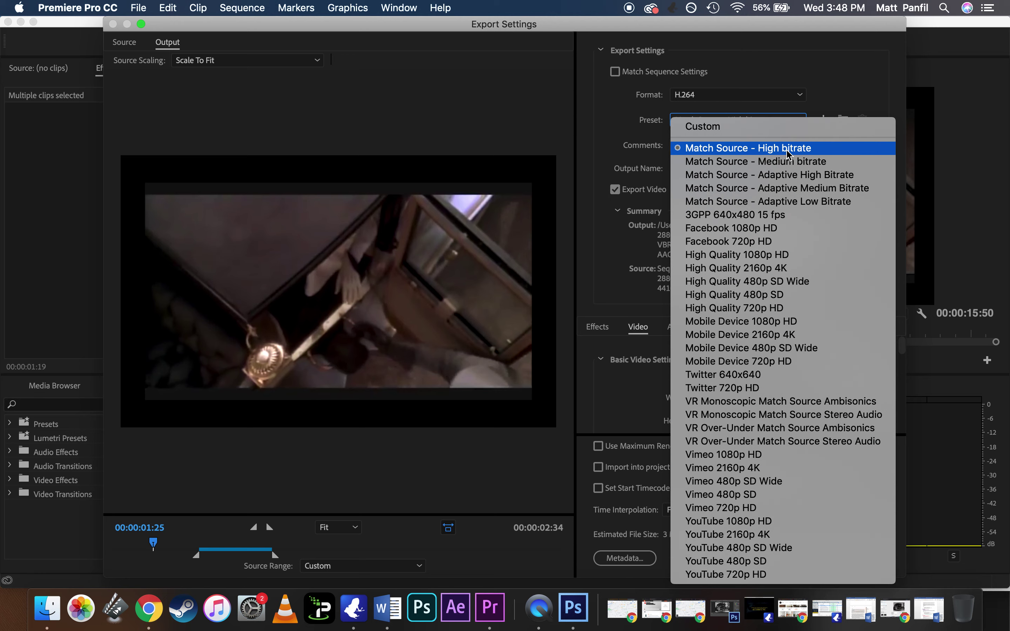
click(617, 144)
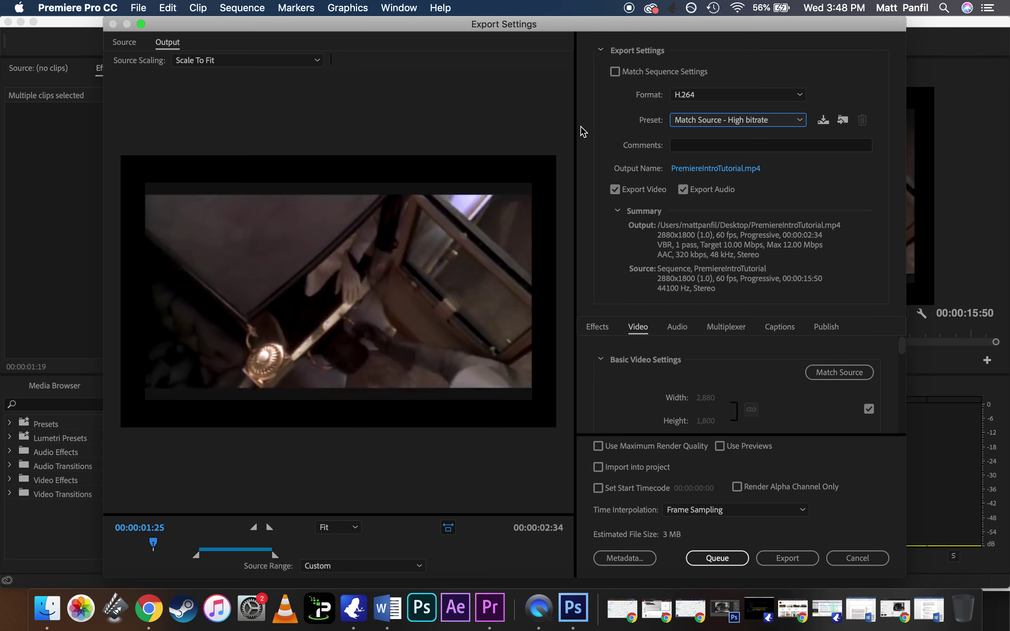
click(705, 122)
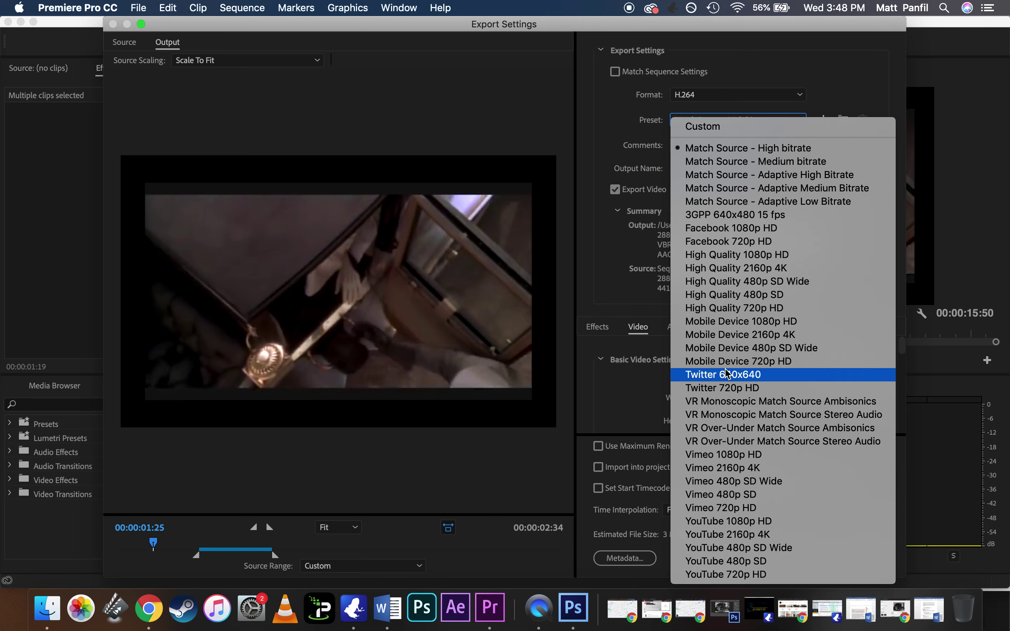
click(735, 148)
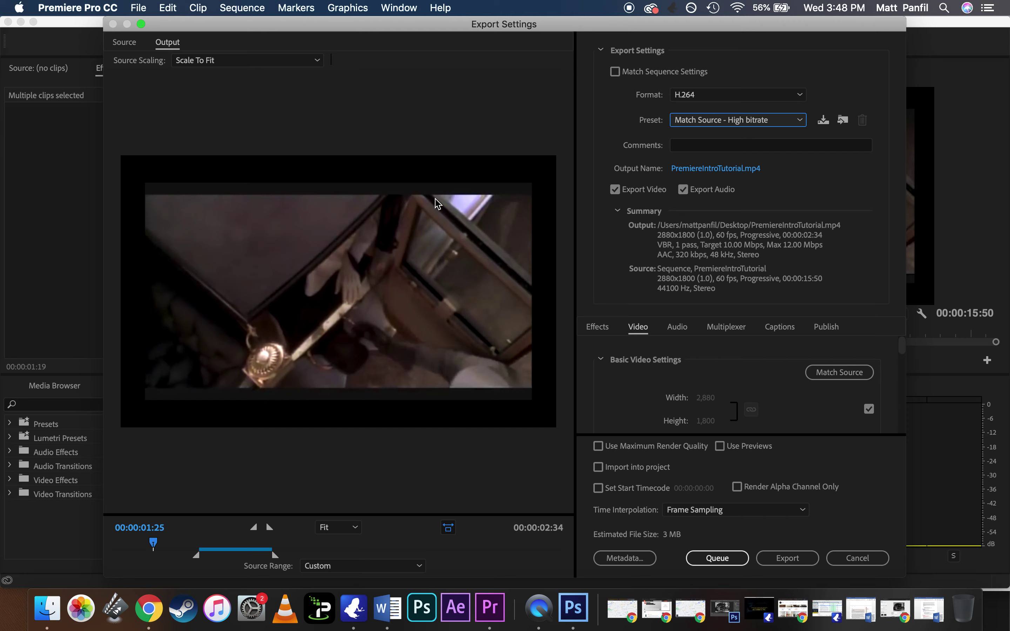
click(708, 169)
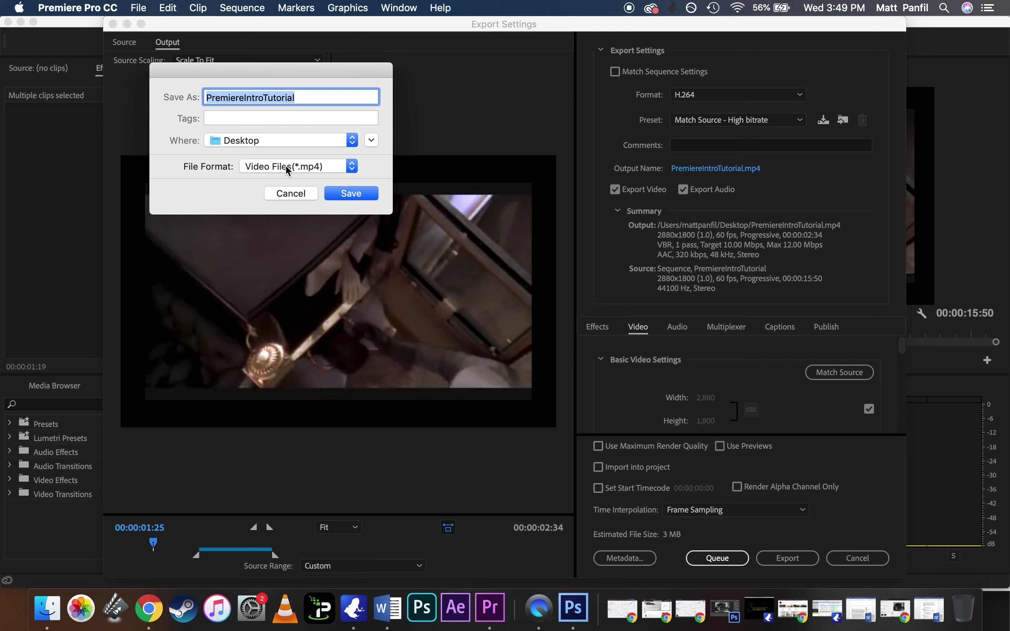
click(305, 191)
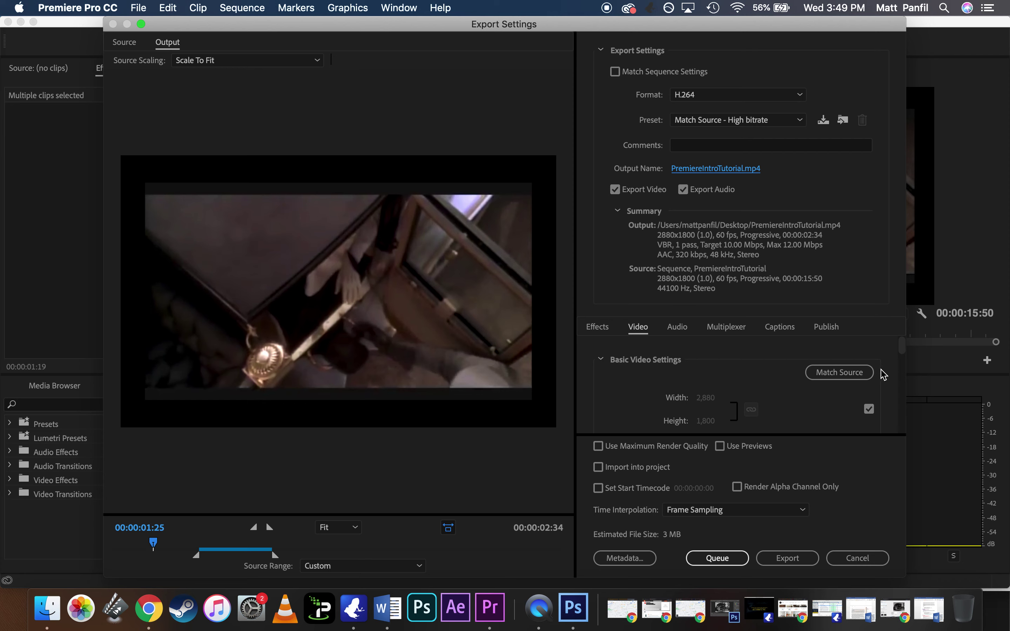
Enable Render at Maximum Depth in the Video settings, turning the preset Custom.
drag(901, 346, 903, 354)
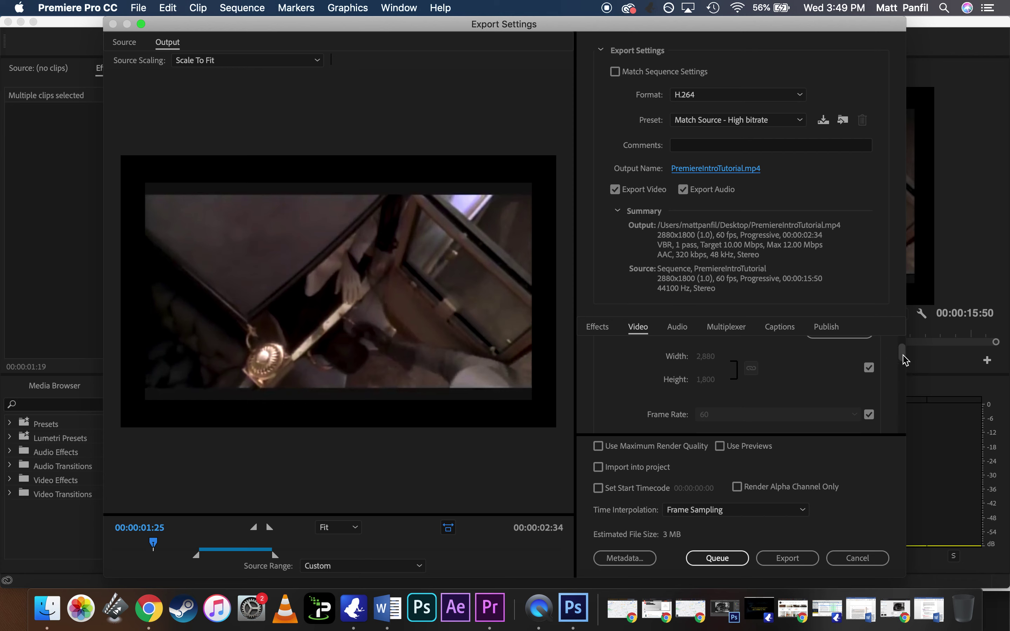
drag(902, 354, 904, 399)
click(605, 384)
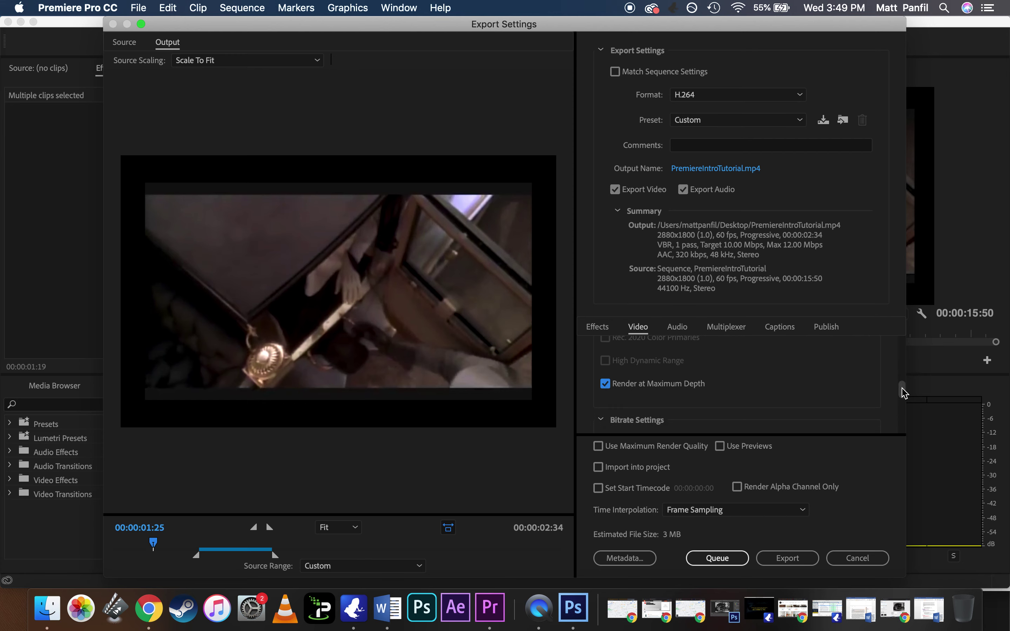
drag(904, 393, 903, 432)
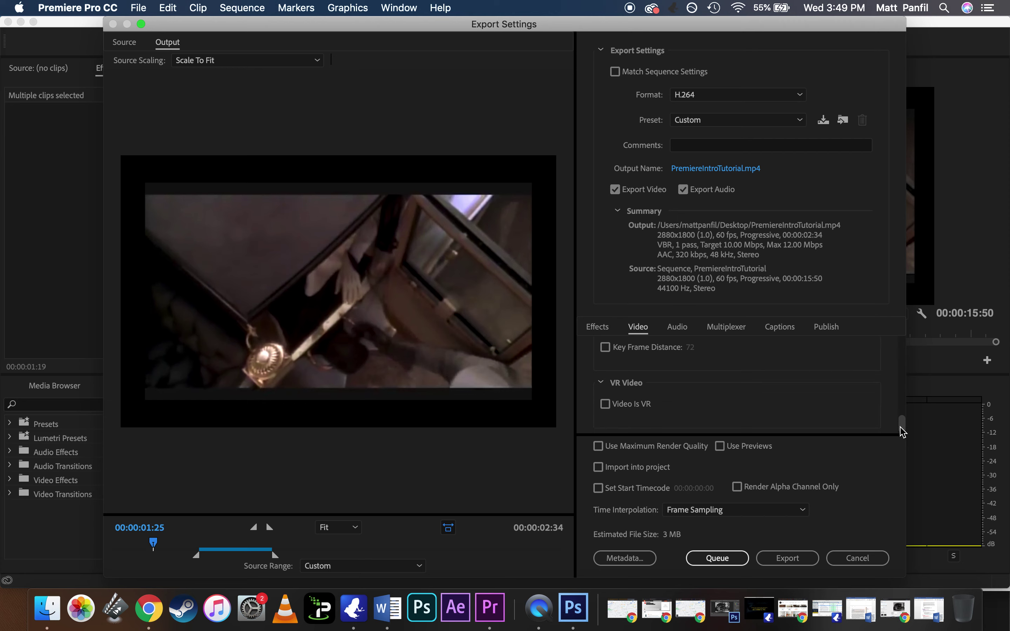
Enable Use Maximum Render Quality and export PremiereIntroTutorial.mp4.
click(599, 446)
click(794, 562)
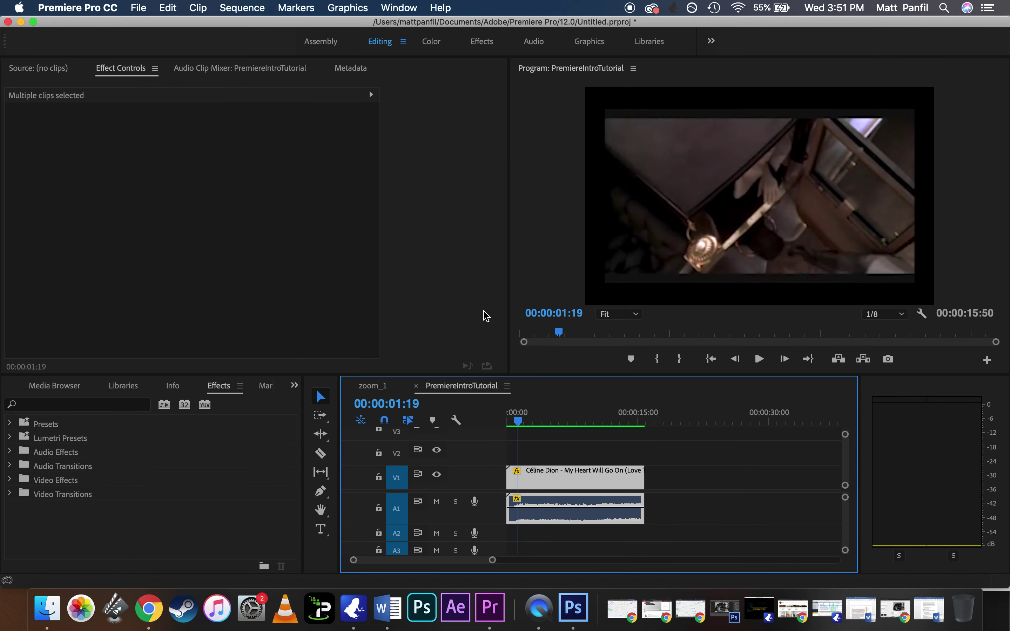
Open the Desktop folder in Finder and widen the column to find PremiereIntroTutorial.mp4.
click(47, 616)
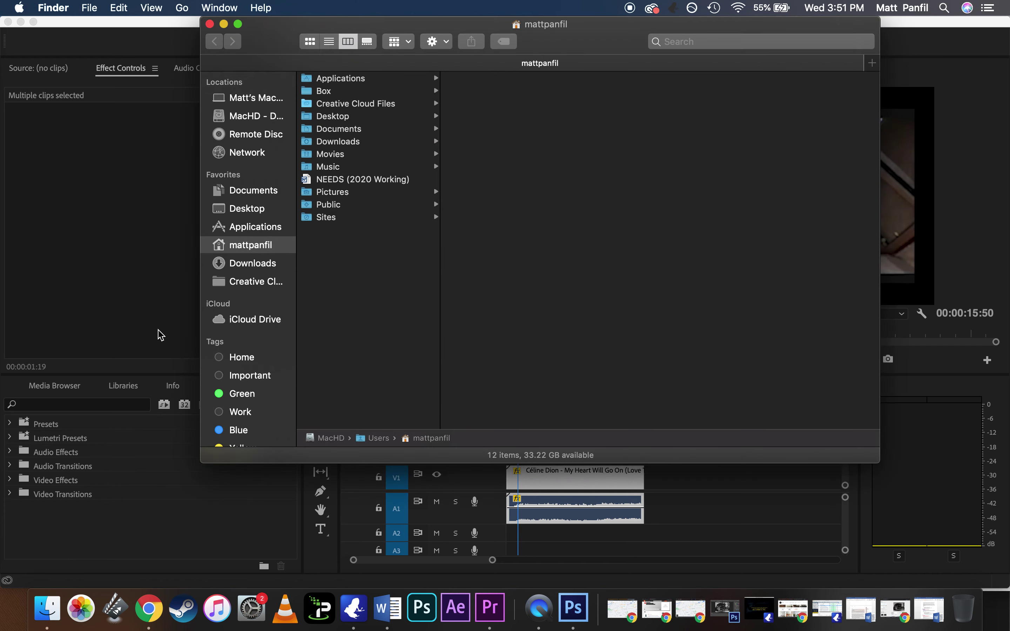
click(247, 209)
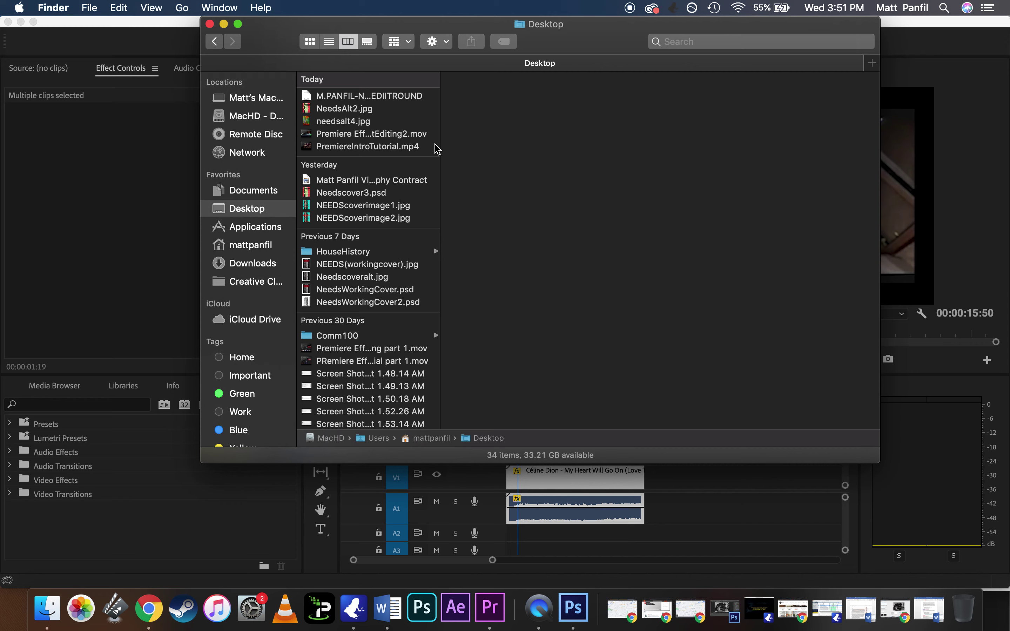
drag(440, 147, 507, 147)
scroll(381, 232, down, 2)
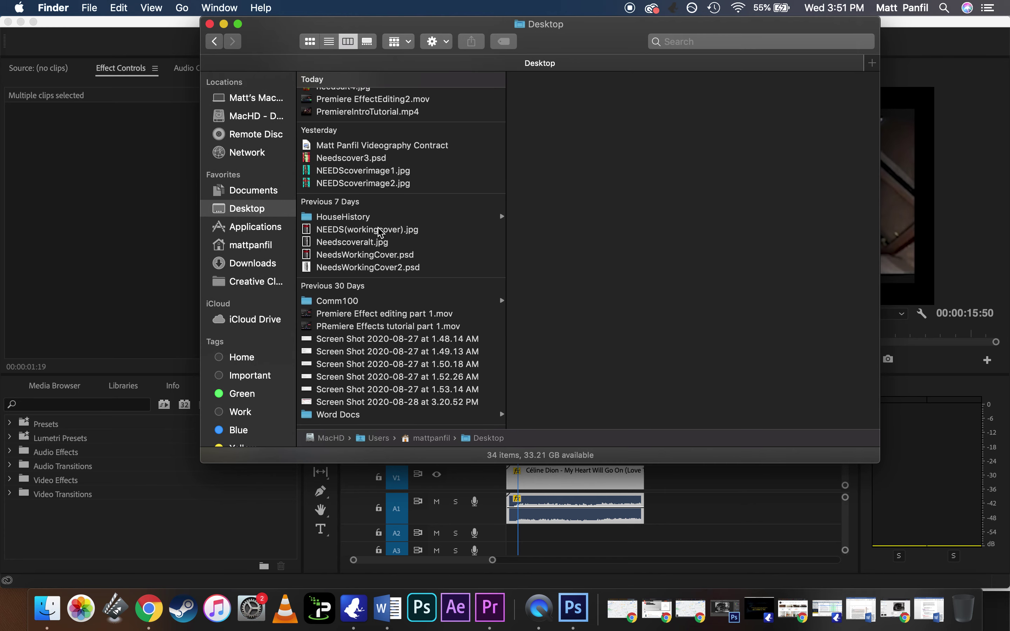
scroll(379, 232, up, 2)
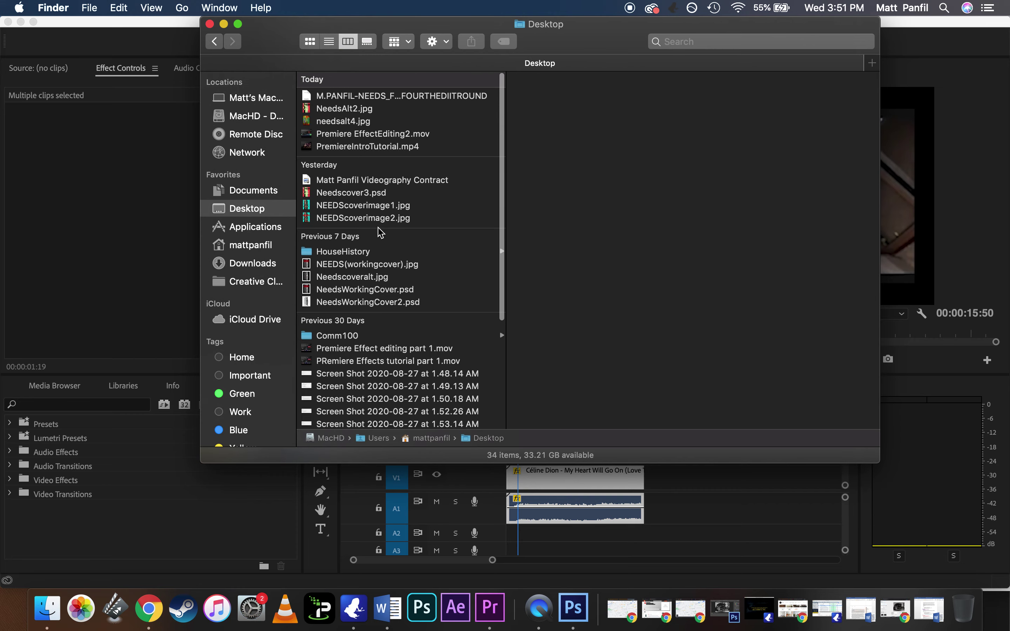
click(127, 217)
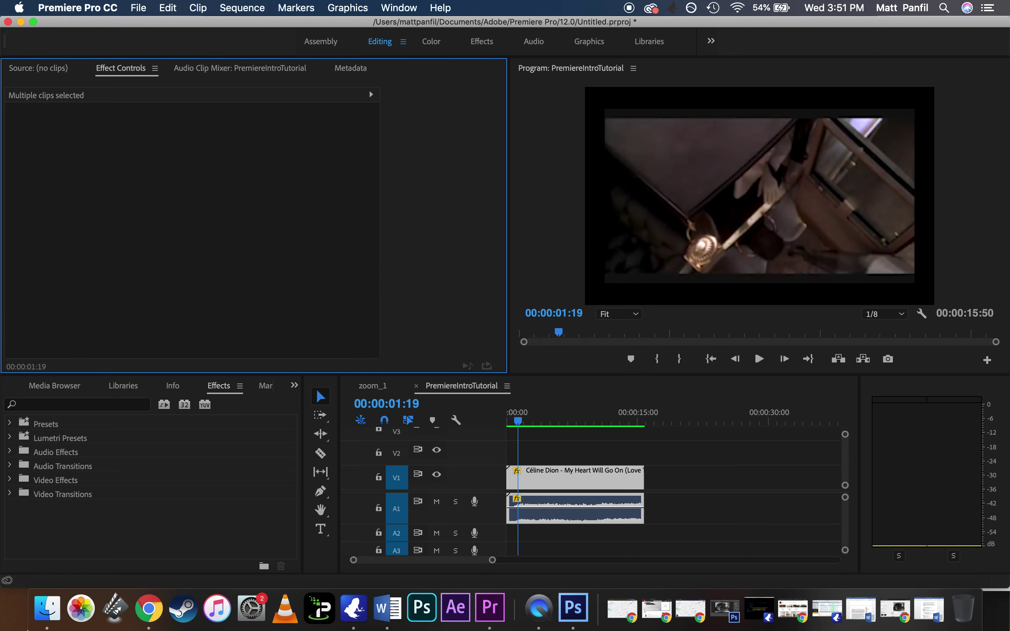
Check the Finder Desktop listing of PremiereIntroTutorial.mp4 again, then return to Premiere Pro.
click(47, 609)
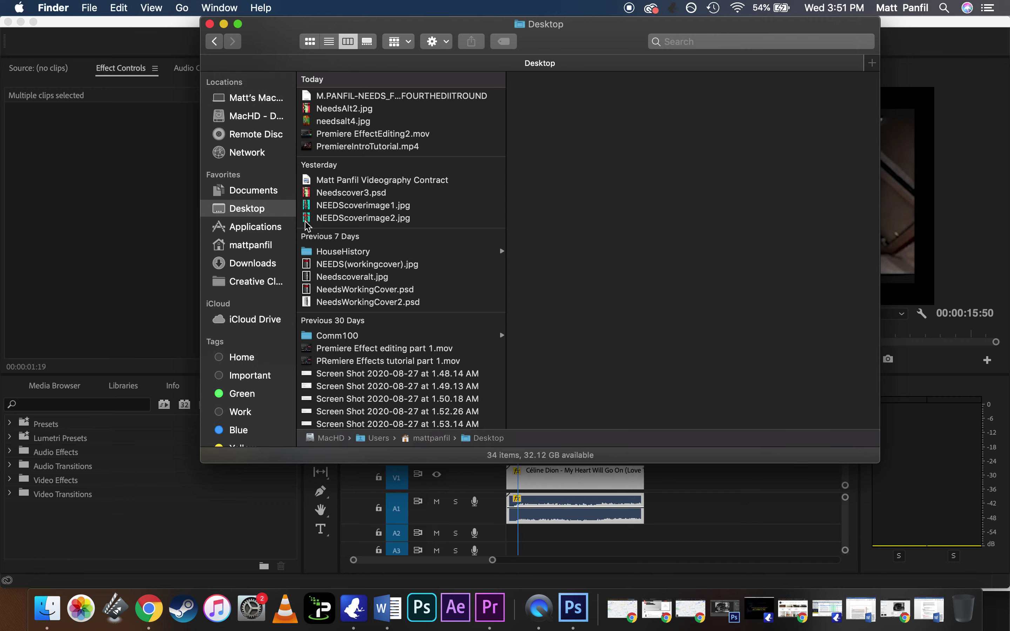
scroll(381, 213, down, 10)
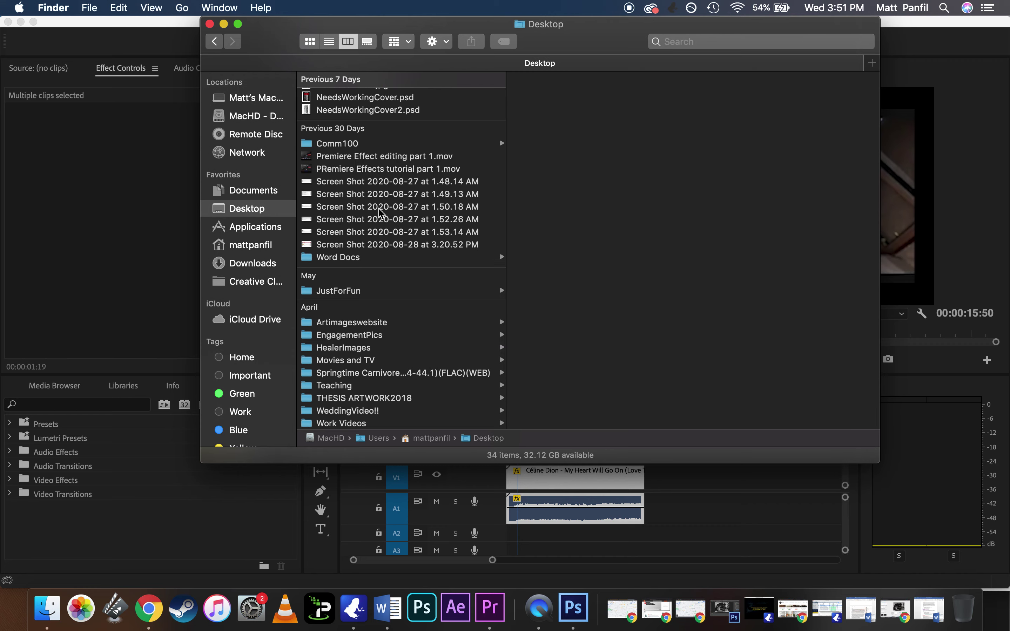
scroll(380, 212, up, 9)
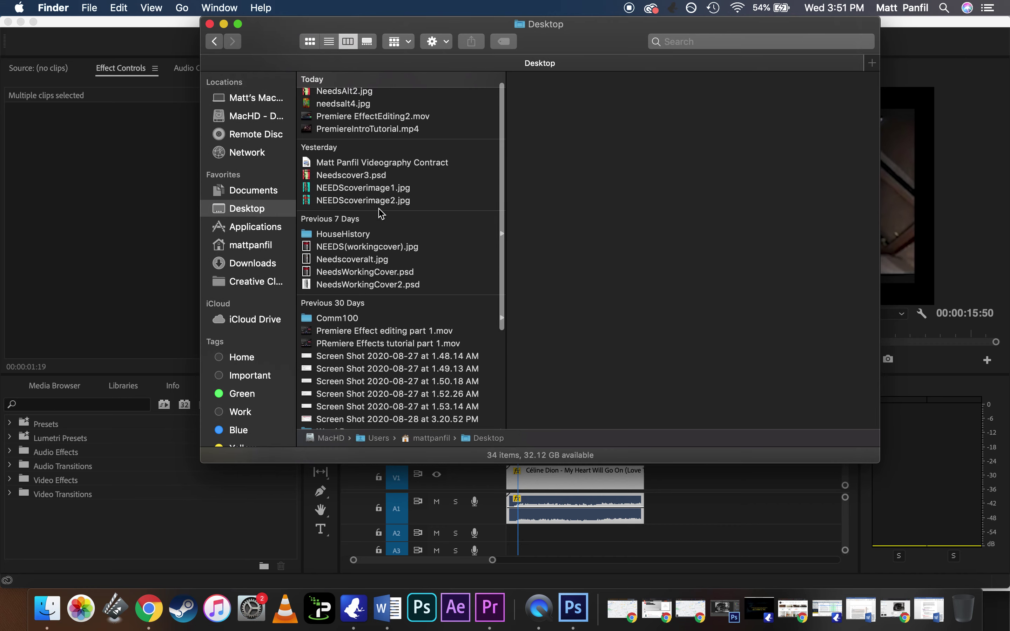
click(161, 244)
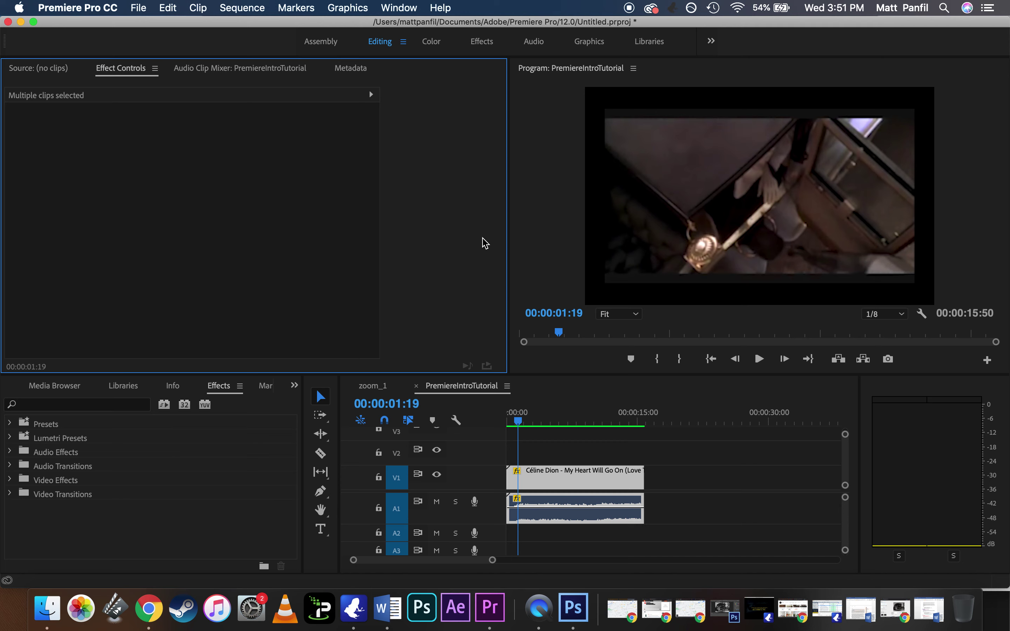